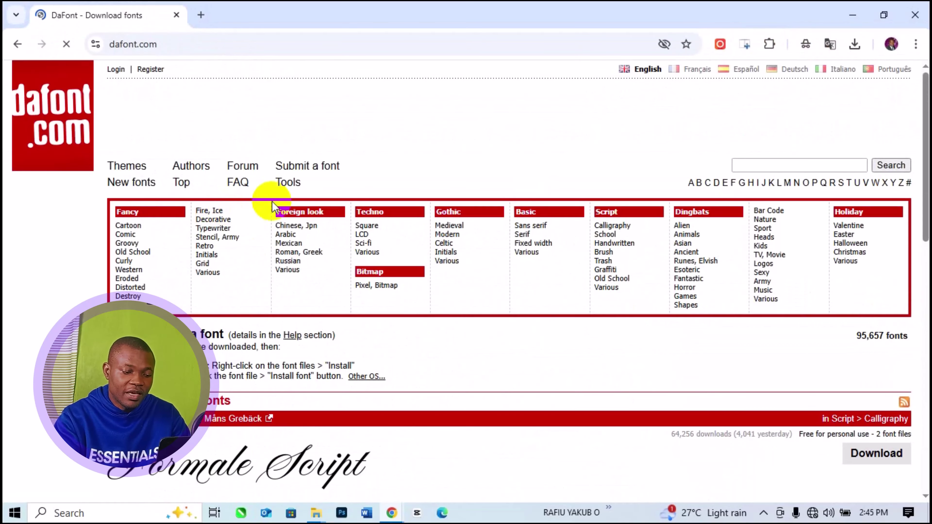
Step: Look through the DaFont home page, examining the font categories, the installation notes and the recently added fonts
scroll(270, 202, down, 10)
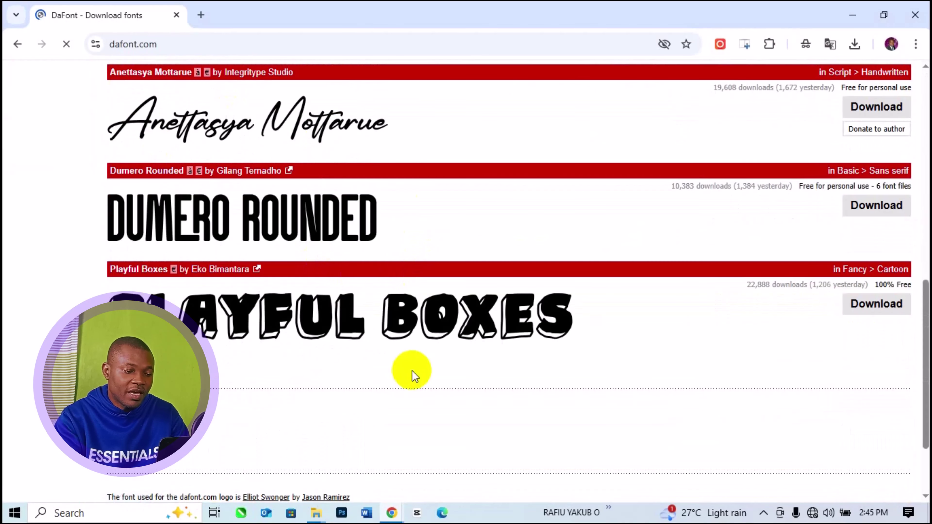
scroll(413, 375, up, 2)
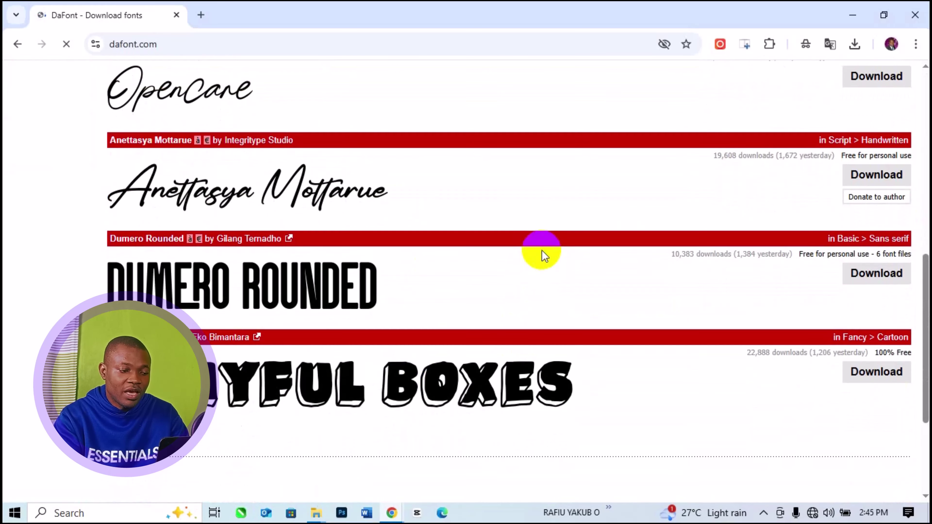
scroll(551, 264, up, 4)
scroll(301, 435, down, 1)
scroll(301, 435, down, 6)
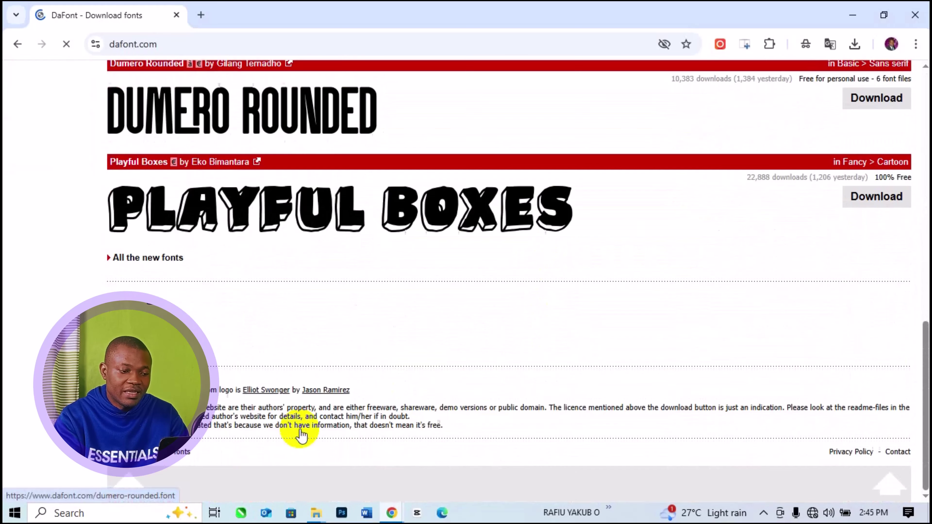
scroll(447, 191, up, 10)
scroll(518, 153, down, 1)
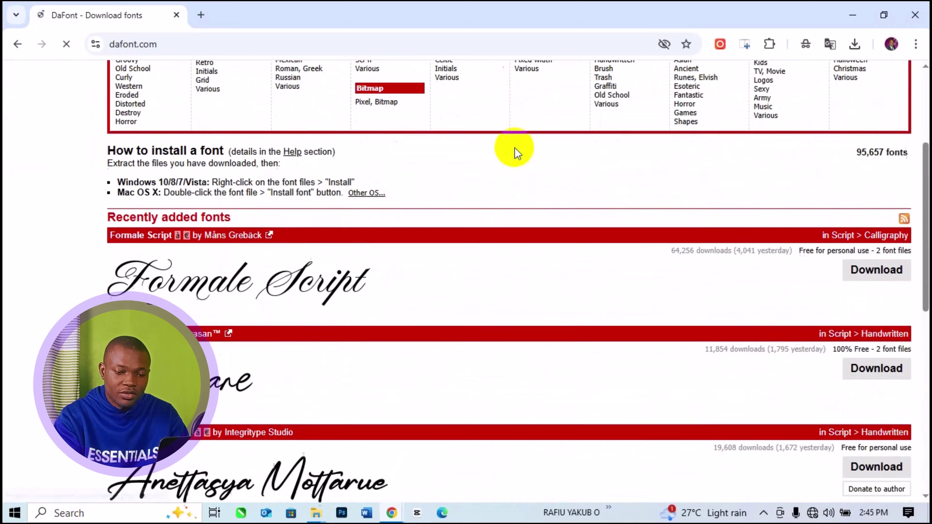
scroll(516, 150, up, 5)
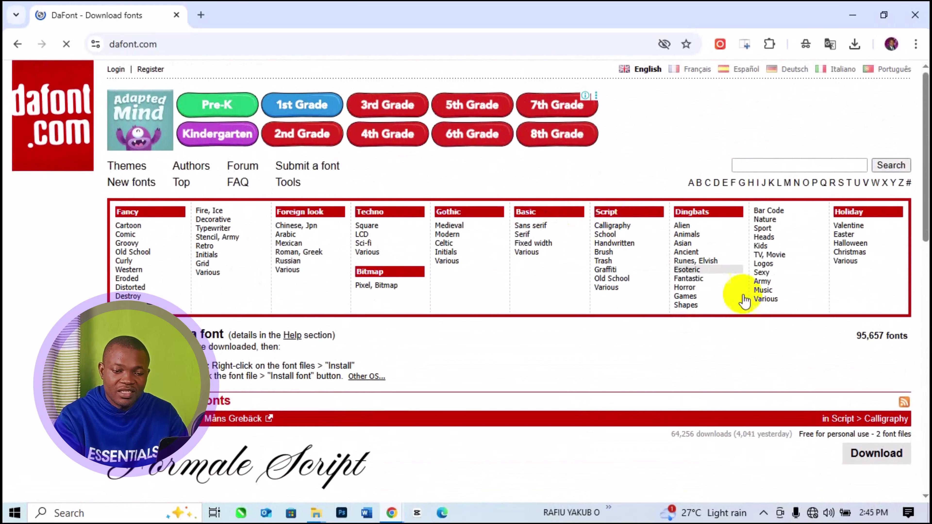
scroll(908, 178, down, 5)
scroll(922, 427, down, 9)
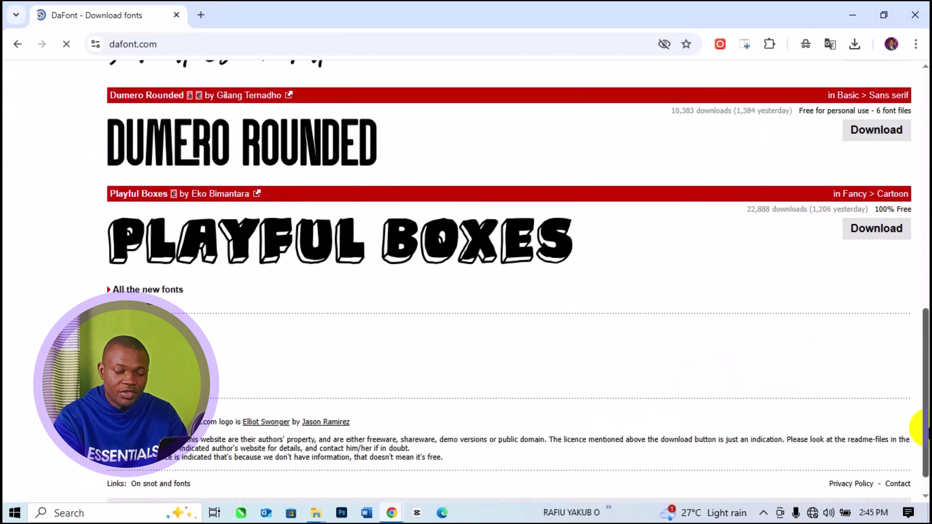
drag(925, 415, 919, 239)
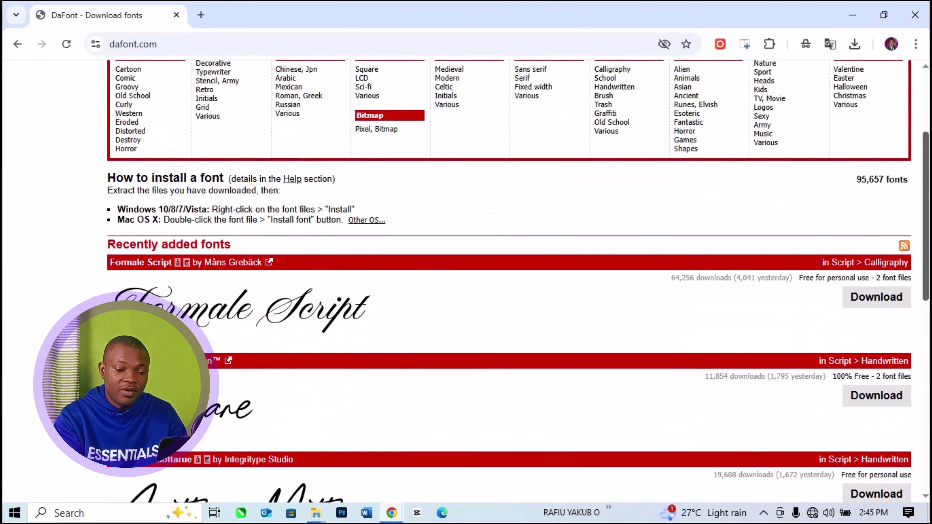
drag(919, 241, 923, 195)
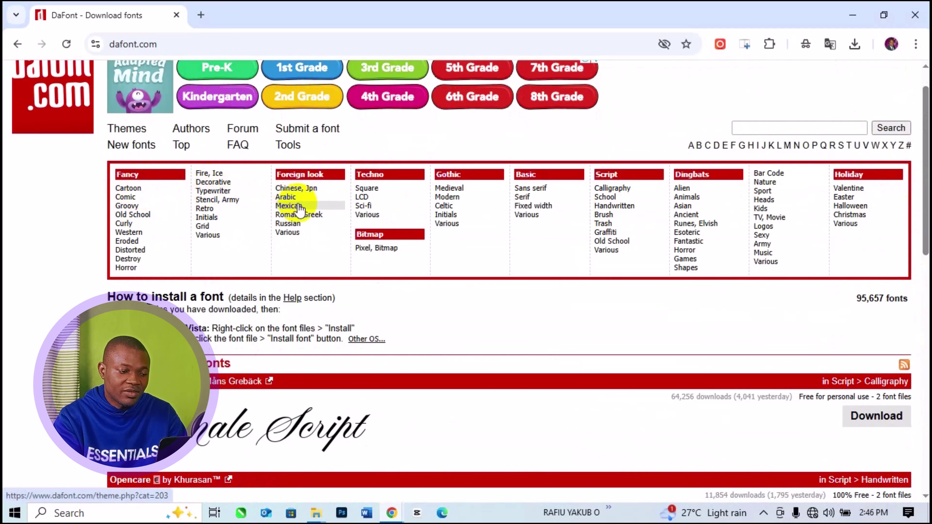
Step: Download the Shine Typewriter font from the Fancy Typewriter category, save it as shine_typewriter, and check the browser's recent downloads
click(219, 191)
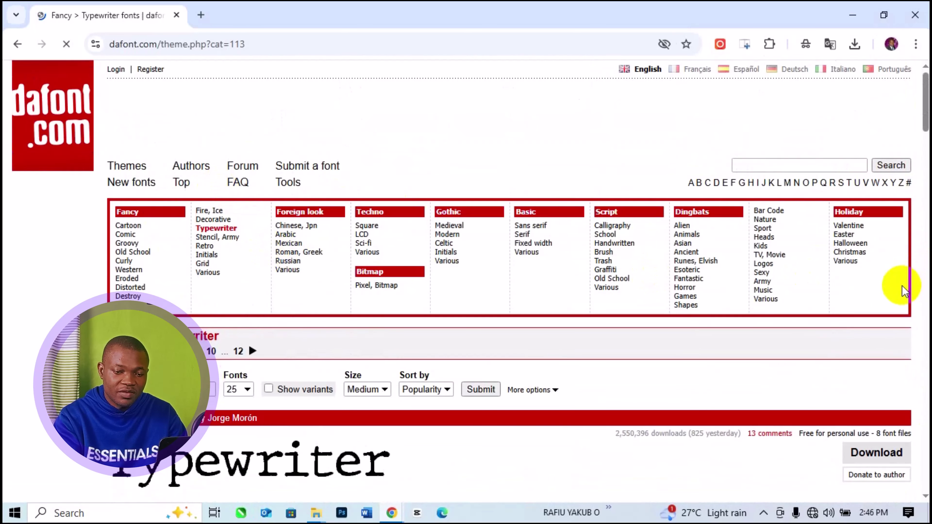
drag(926, 124, 925, 407)
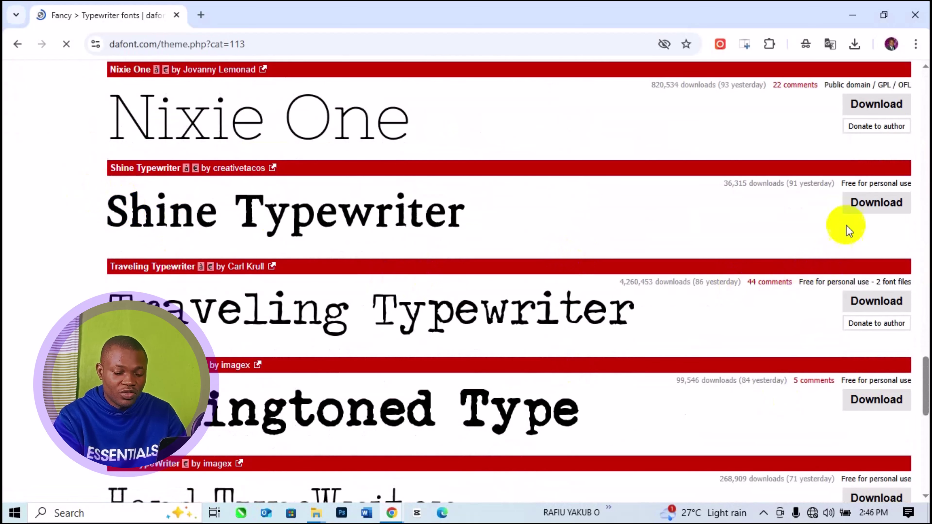
click(858, 205)
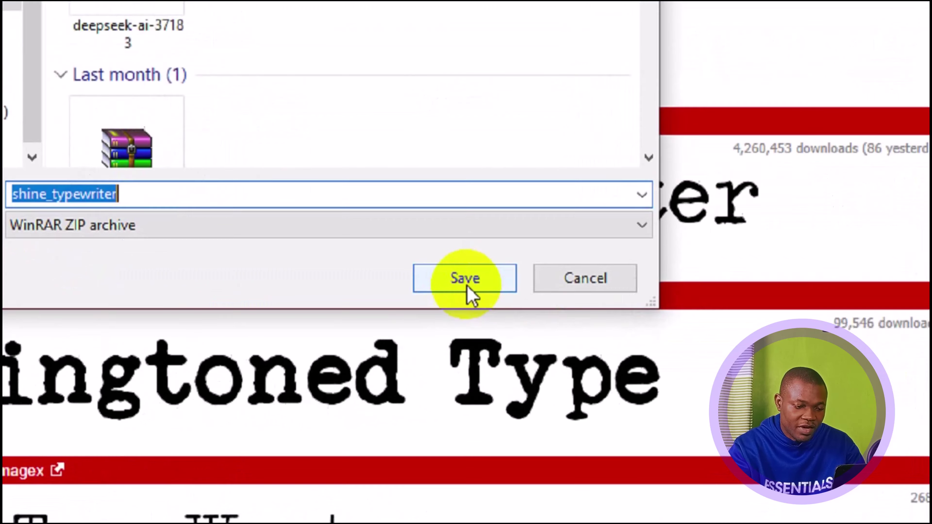
click(476, 355)
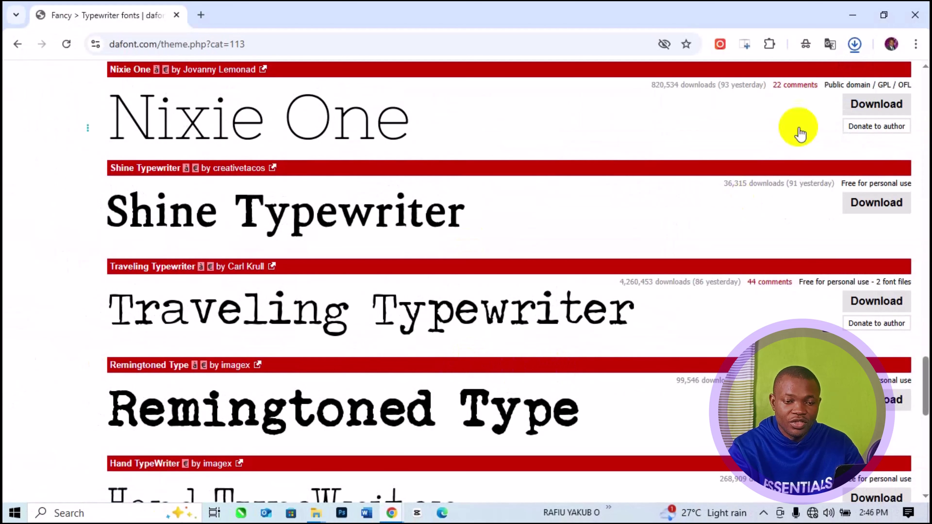
click(855, 44)
mouse_move(802, 108)
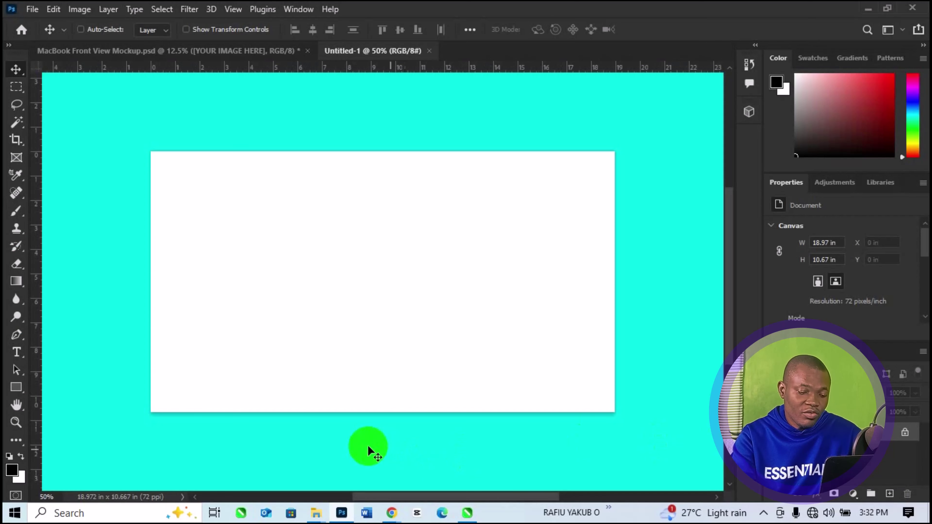
Step: Switch to the Downloads folder in File Explorer and copy the shine_typewriter archive
click(309, 514)
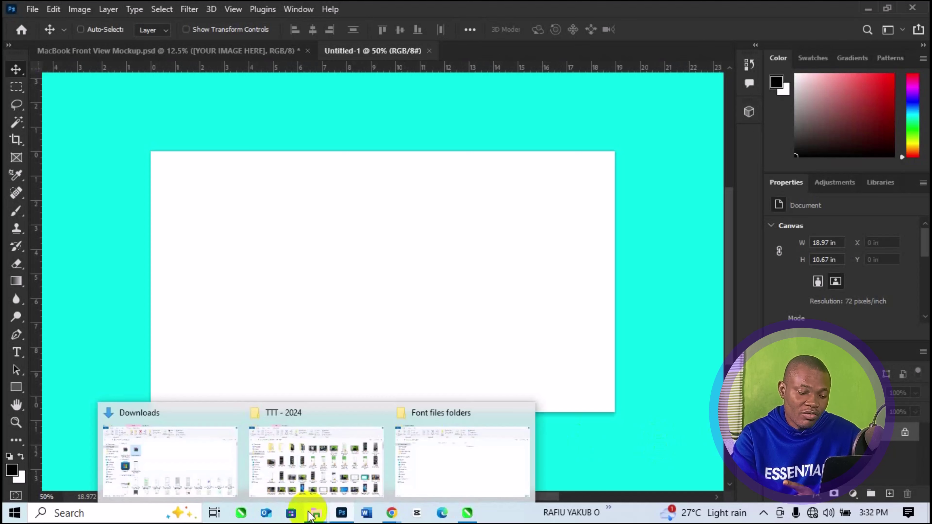
click(227, 471)
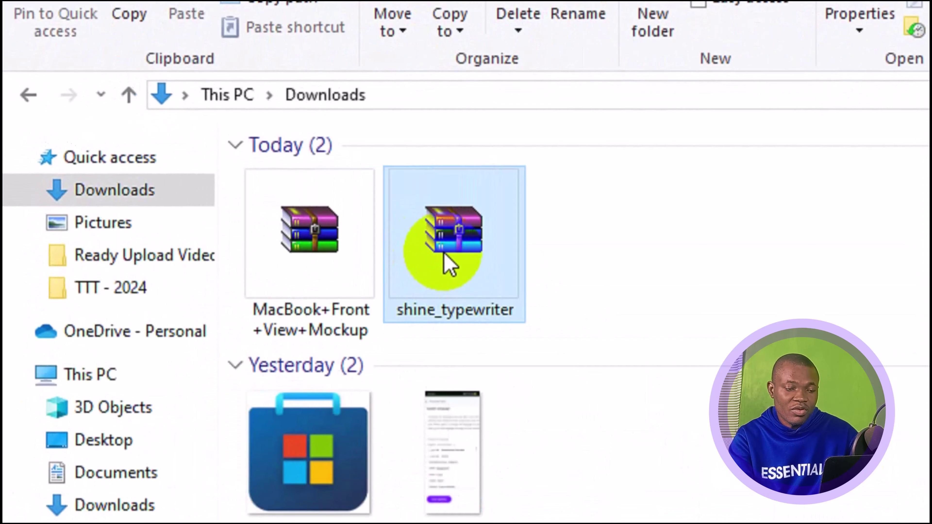
double_click(444, 255)
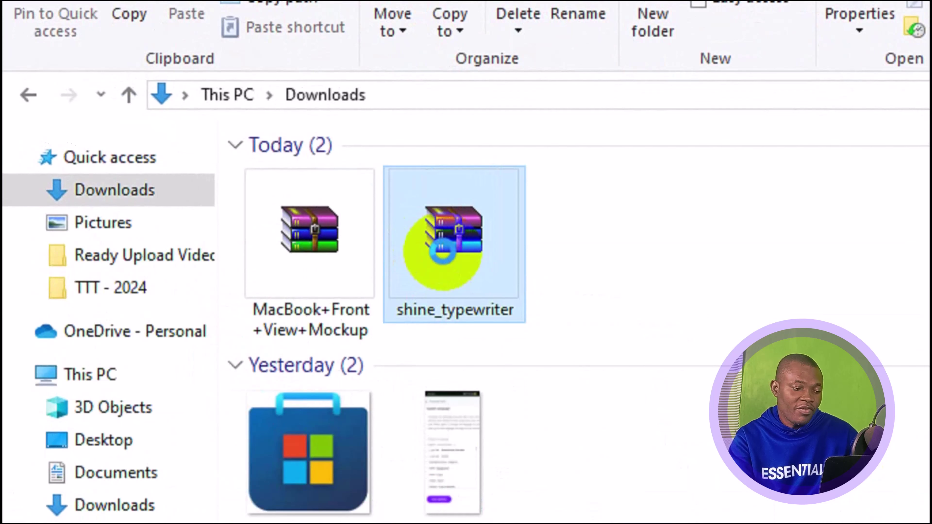
right_click(442, 253)
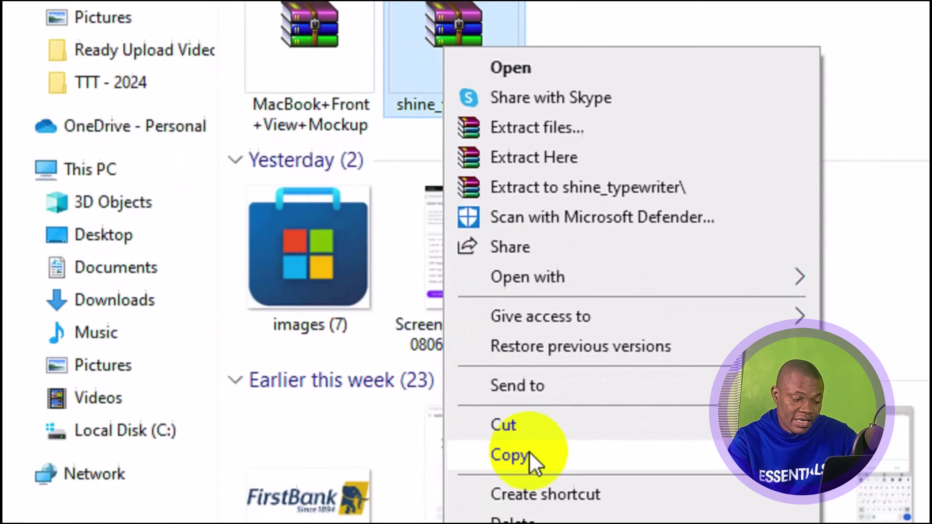
click(531, 455)
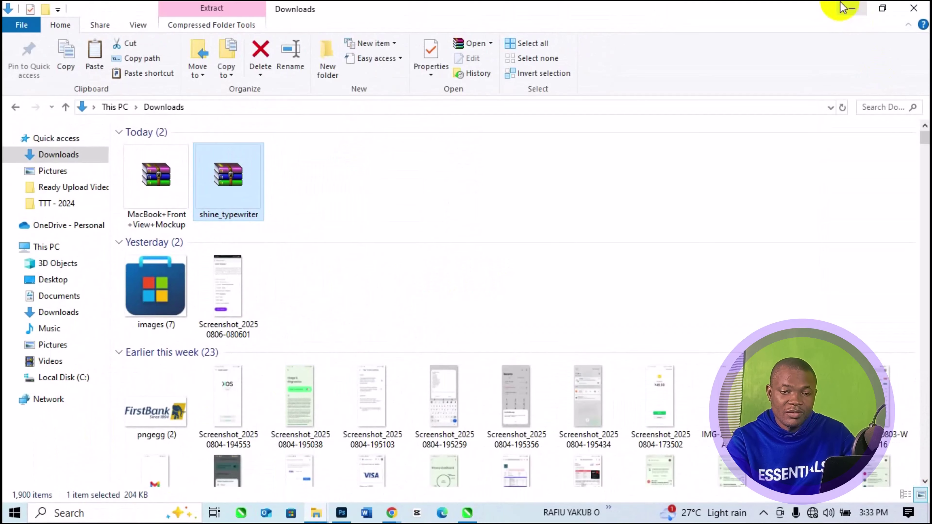
Step: Open the desktop folder "Font files folders" and paste the copied shine_typewriter archive into it
click(843, 8)
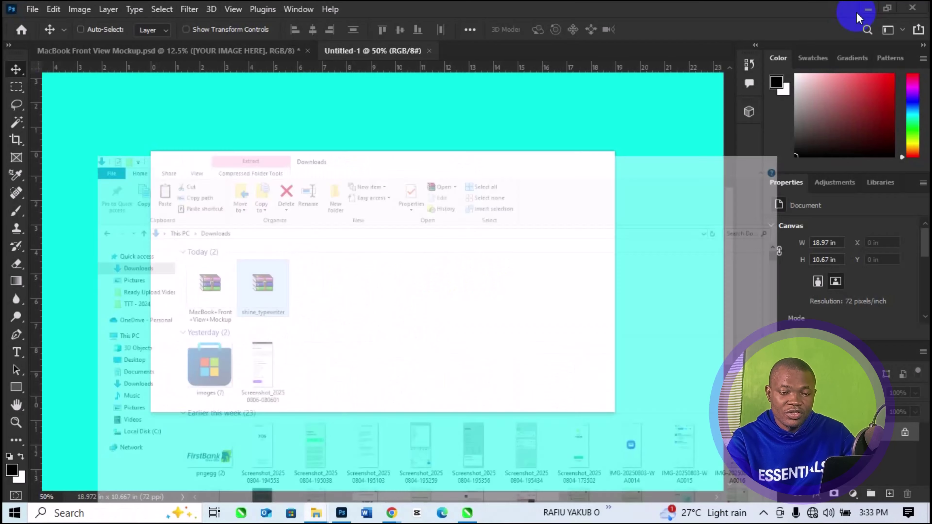
click(855, 8)
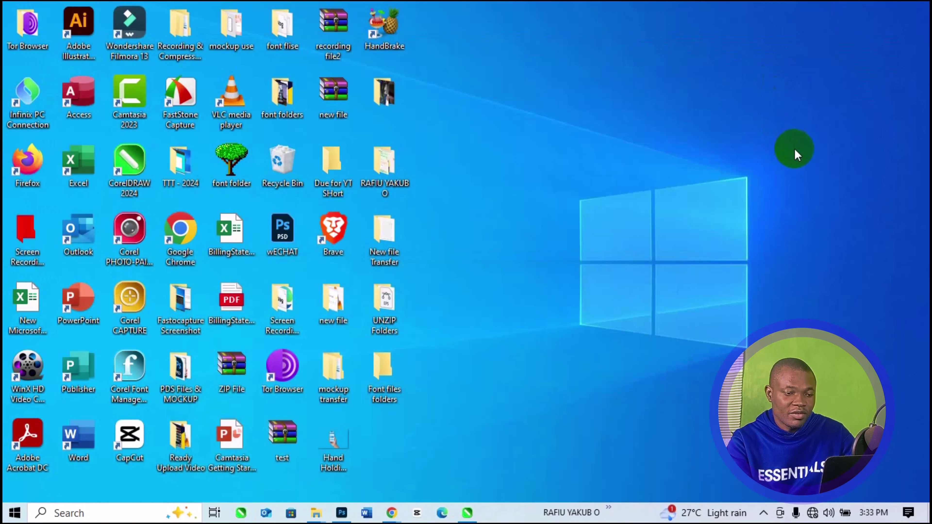
double_click(378, 391)
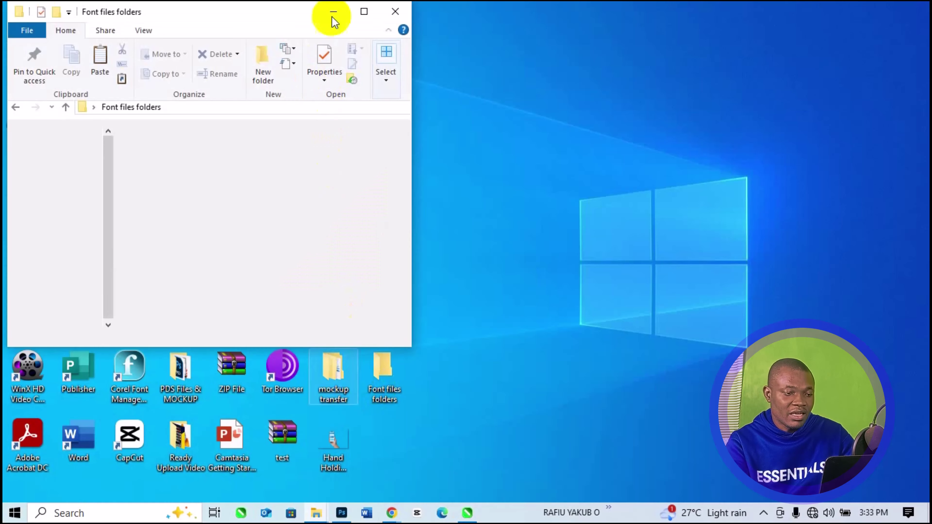
click(362, 12)
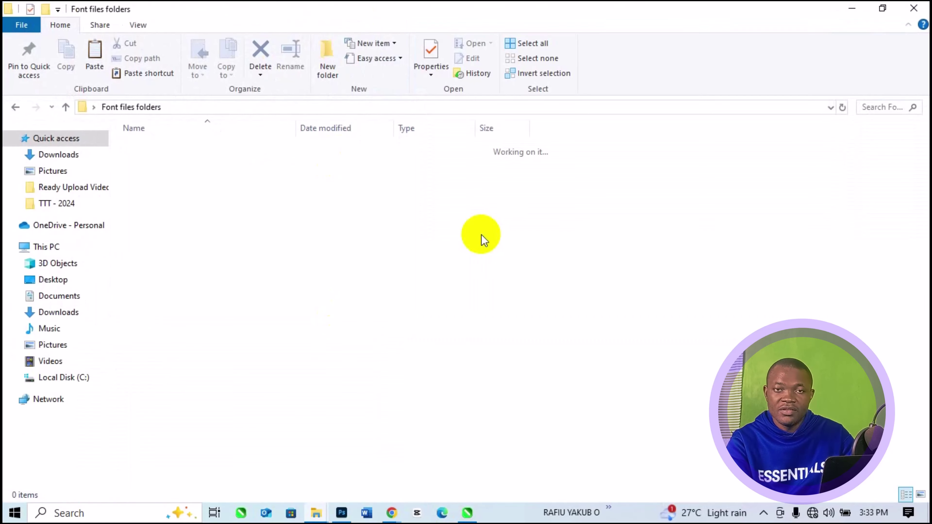
right_click(481, 237)
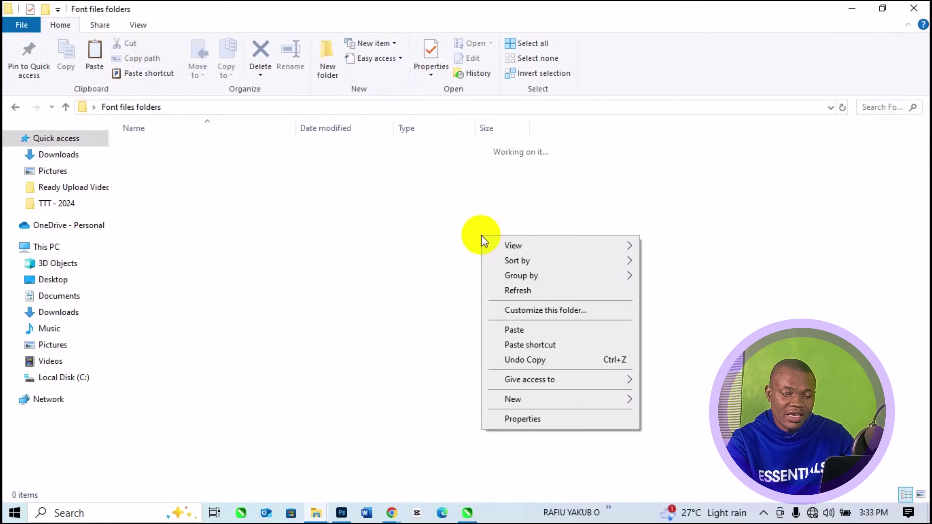
click(532, 328)
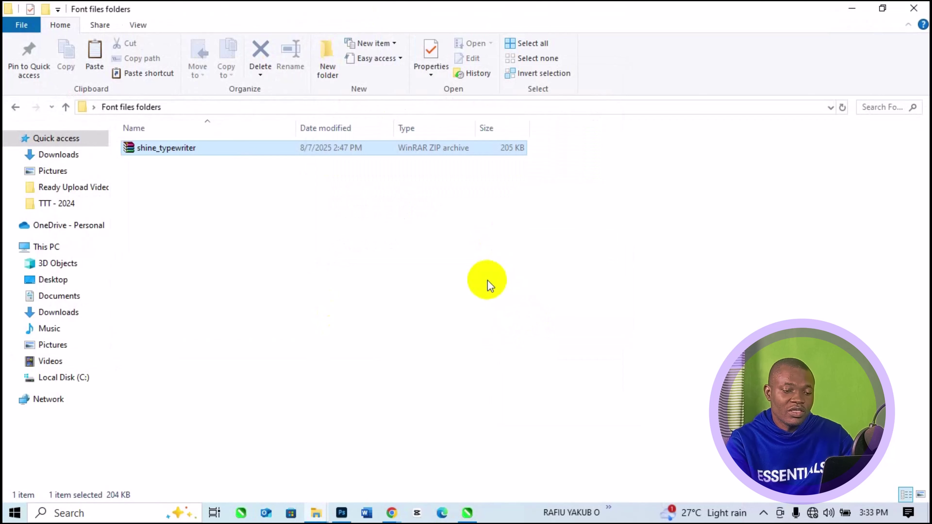
Step: Extract the shine_typewriter archive into its current folder and install the extracted ShineTypewriter font
double_click(363, 147)
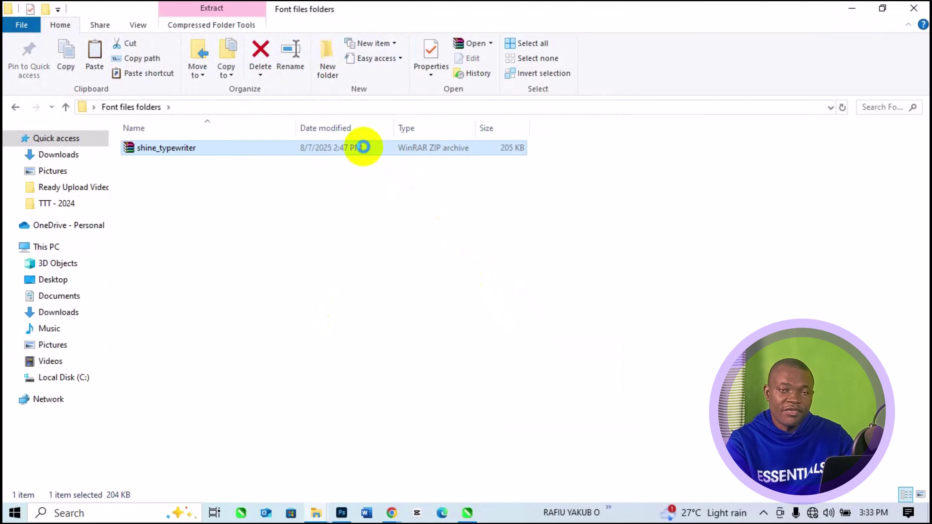
right_click(363, 146)
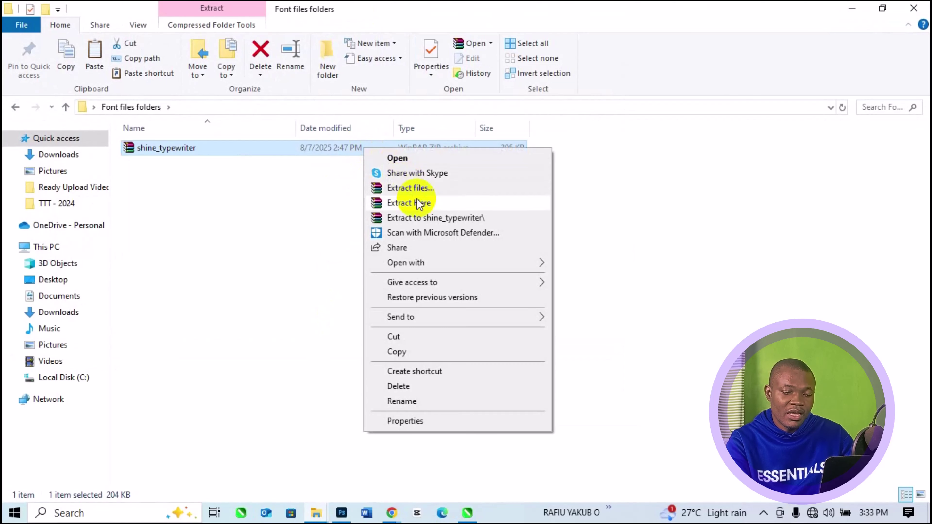
click(408, 202)
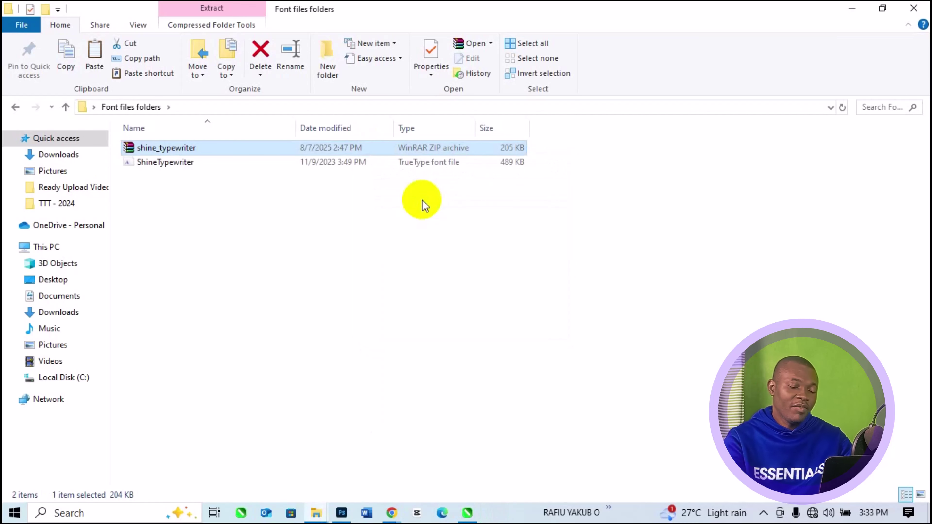
click(216, 165)
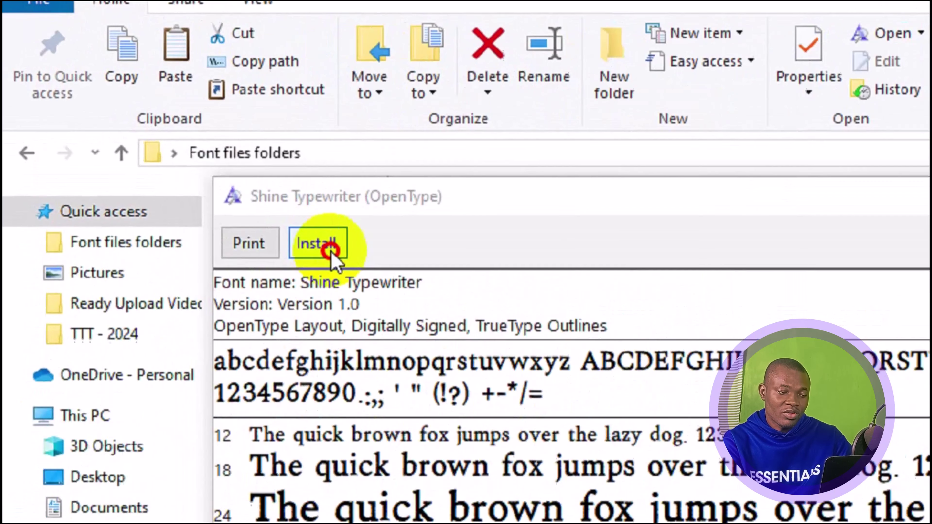
click(176, 157)
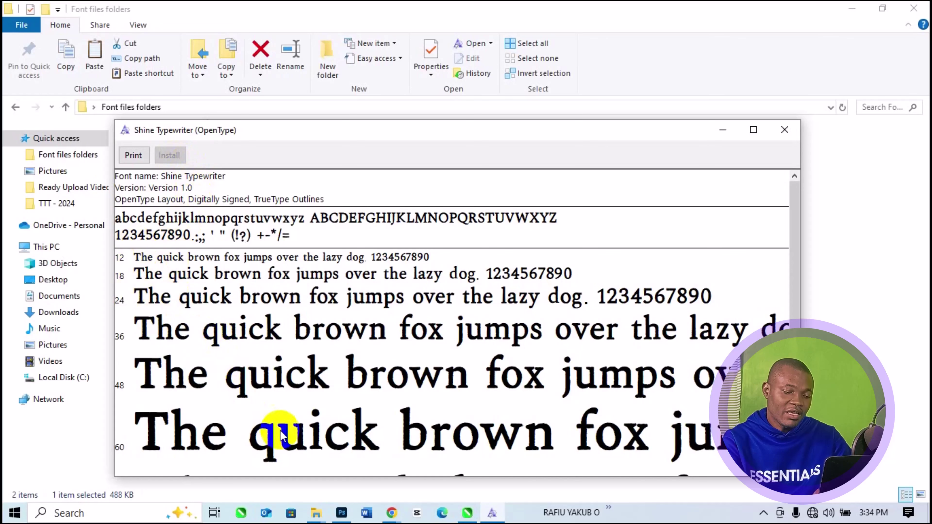
Step: Switch to Photoshop and add the text "New Font" on the blank Untitled-1 canvas, leaving the text selected
click(338, 512)
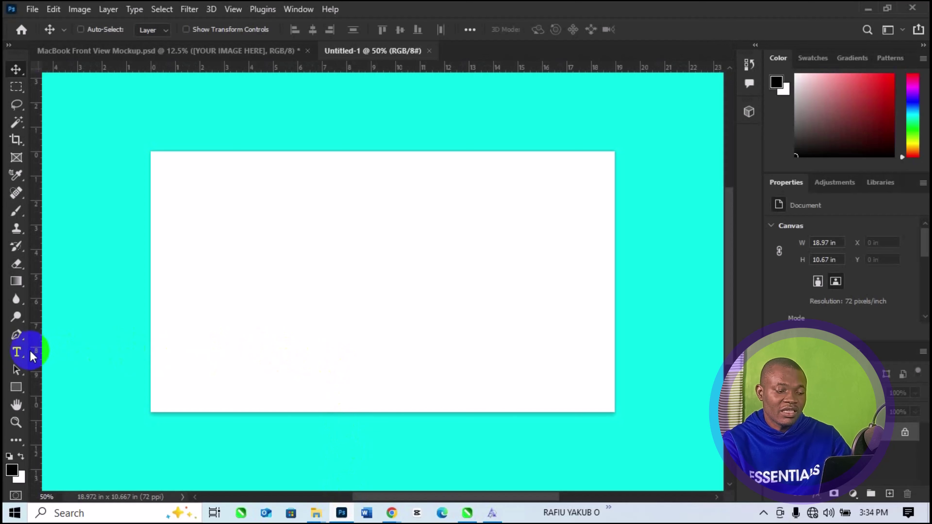
click(19, 353)
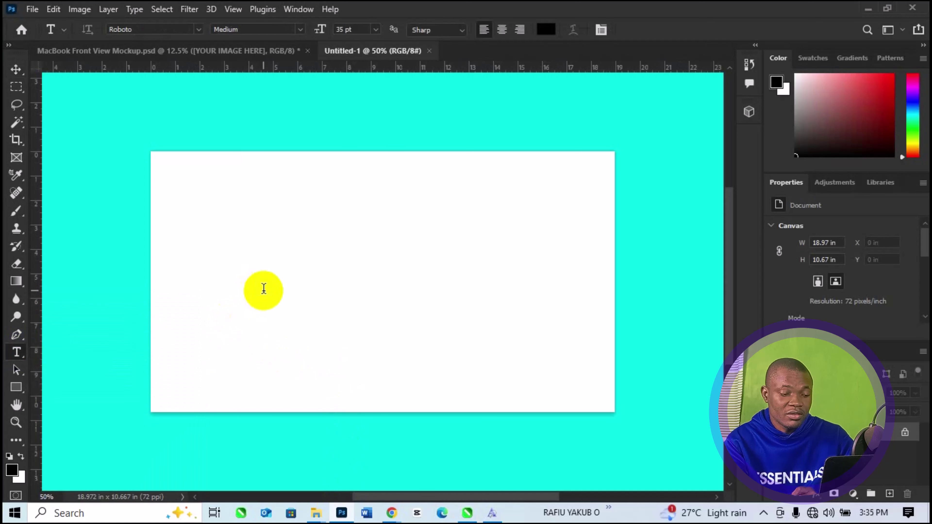
click(264, 289)
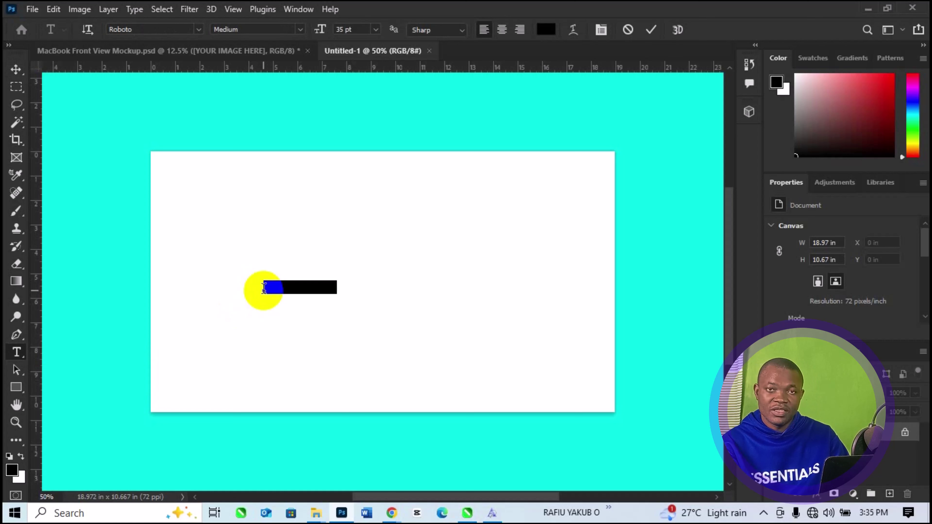
drag(263, 288, 313, 311)
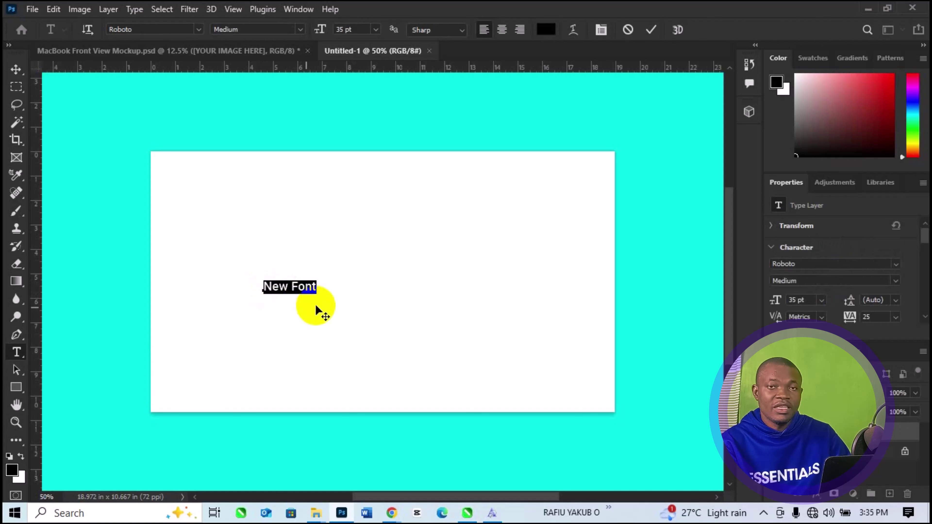
Step: Change the selected "New Font" text to the Shine Typewriter Regular font and check its available font styles
click(166, 29)
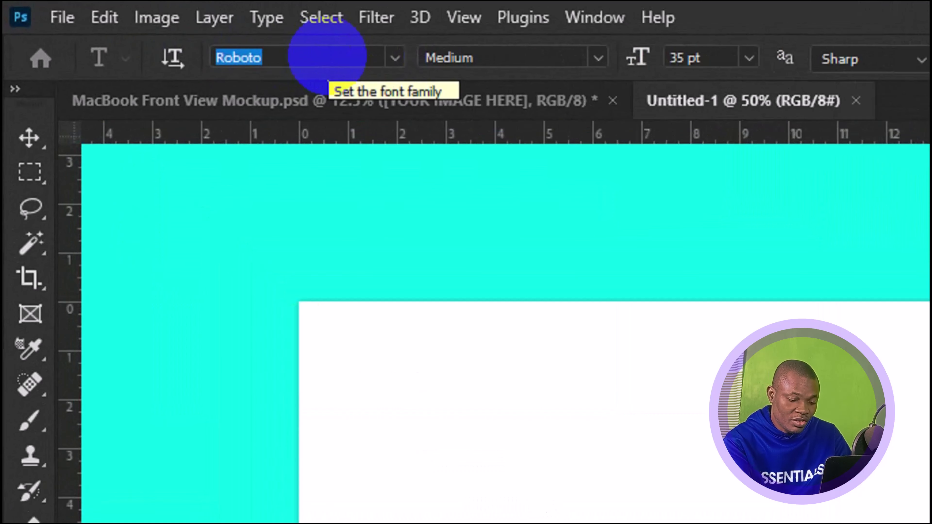
click(330, 56)
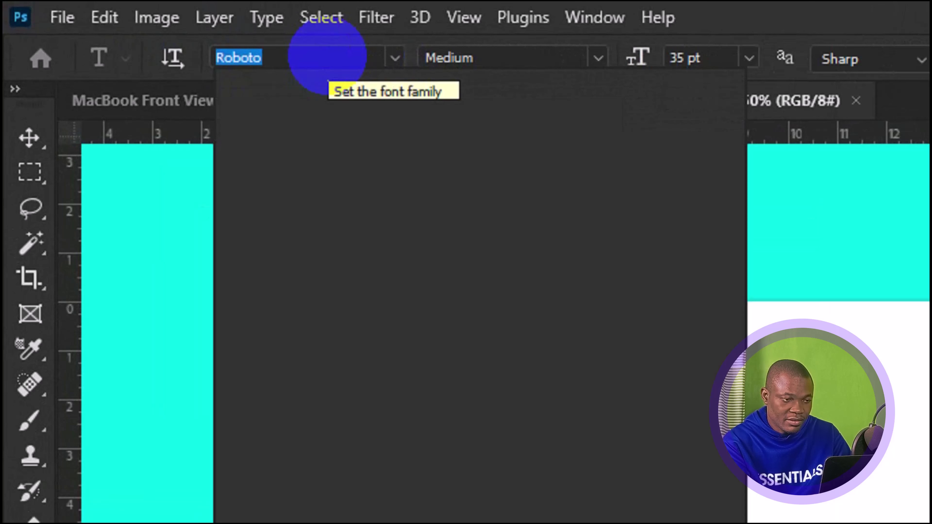
text(shin type)
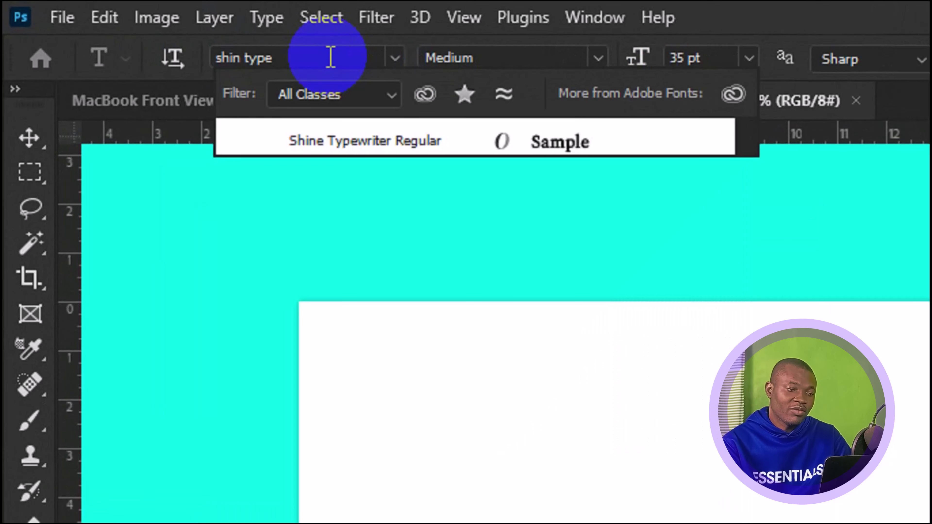
click(406, 141)
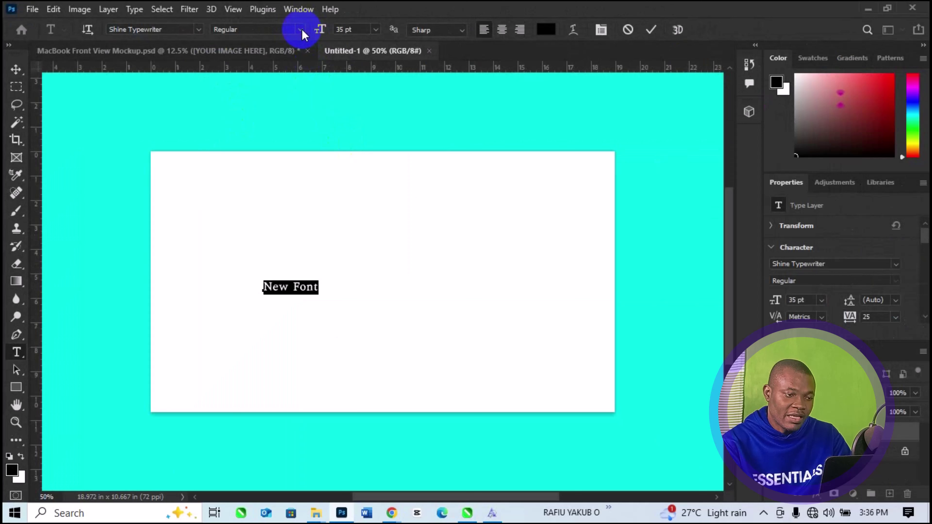
click(301, 30)
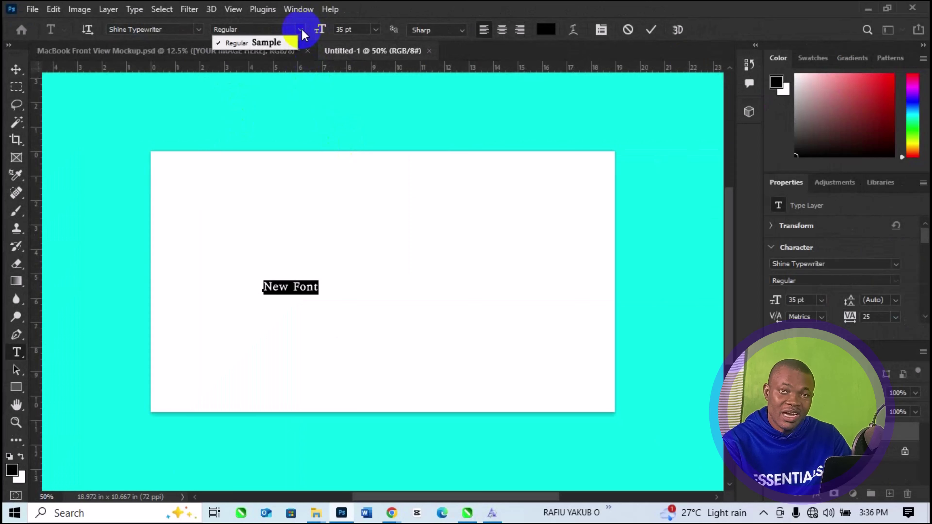
click(304, 32)
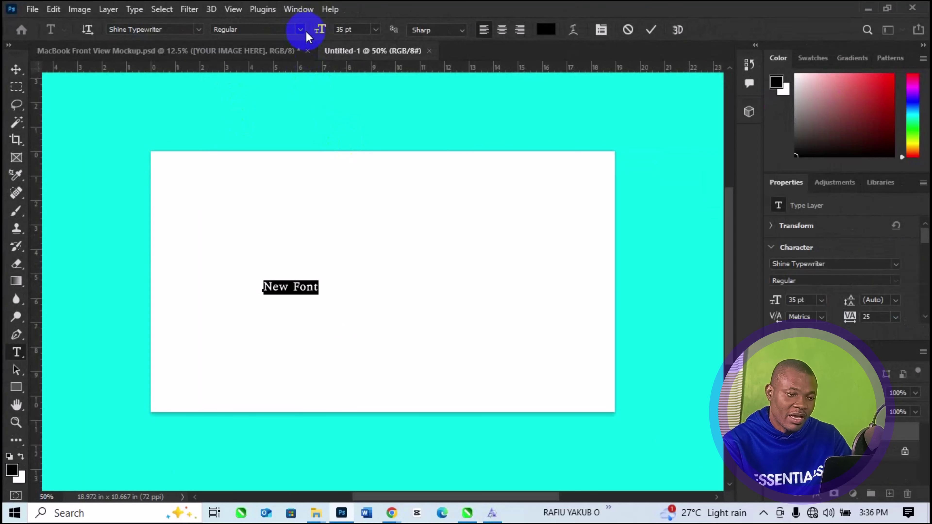
Step: Enlarge the selected "New Font" text to 202 pt and switch to the Move tool
click(375, 32)
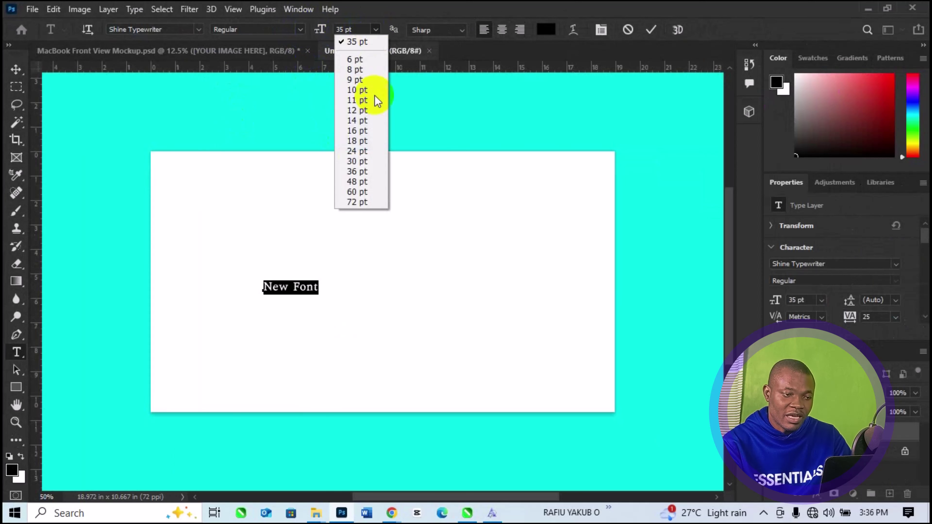
click(362, 192)
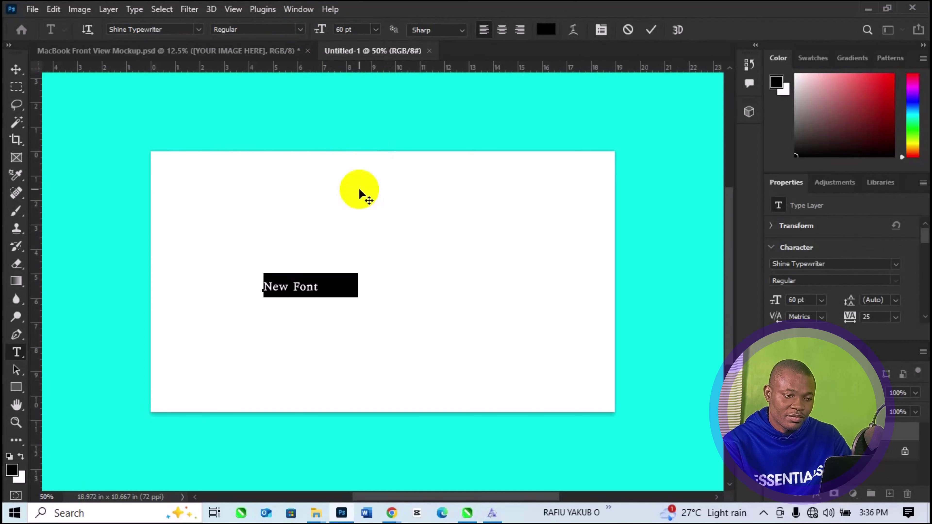
drag(322, 32, 382, 34)
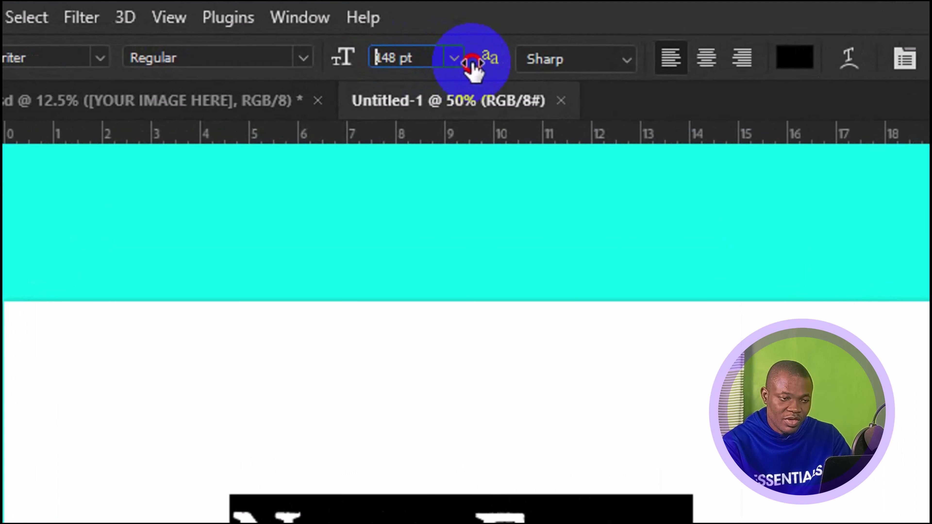
drag(473, 66, 545, 75)
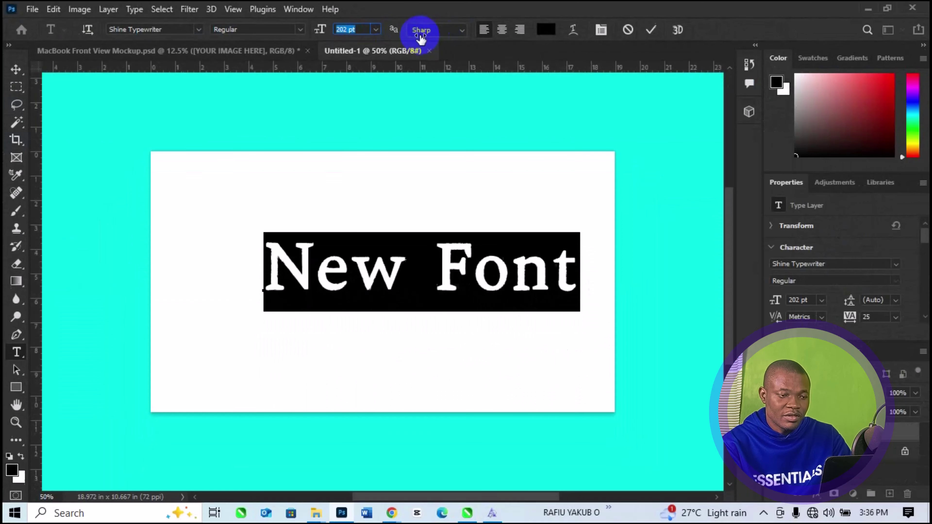
click(11, 76)
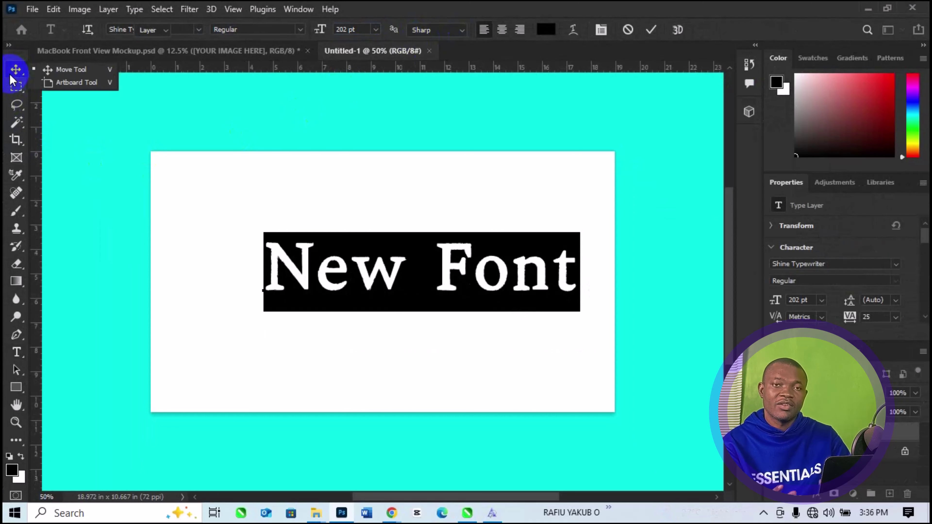